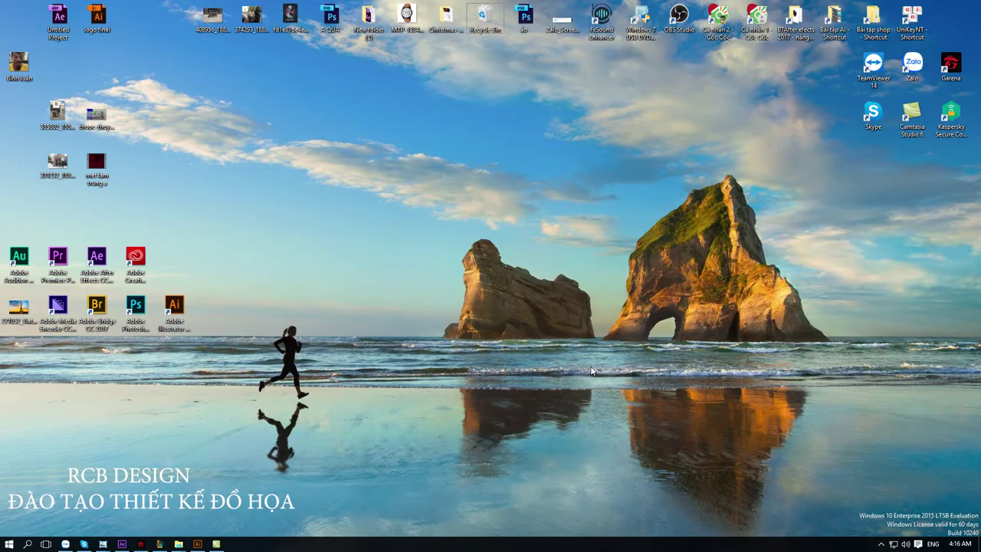
Step: Open This PC in File Explorer and look over all the listed drives
{"action": "key", "text": "super+e"}
{"action": "left_click", "coordinate": [39, 247]}
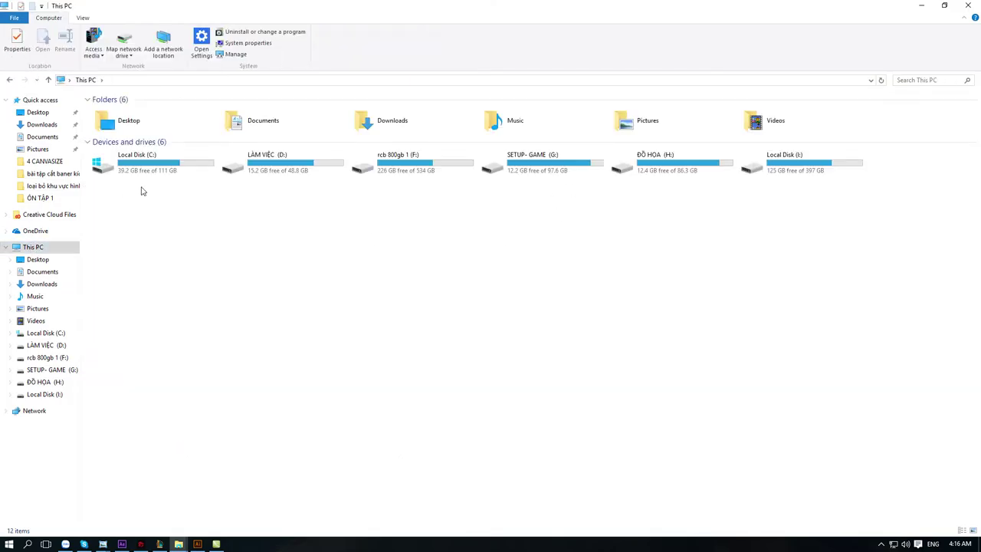
{"action": "left_click_drag", "start_coordinate": [151, 203], "coordinate": [867, 149]}
{"action": "left_click_drag", "start_coordinate": [875, 220], "coordinate": [86, 150]}
{"action": "left_click_drag", "start_coordinate": [905, 214], "coordinate": [88, 151]}
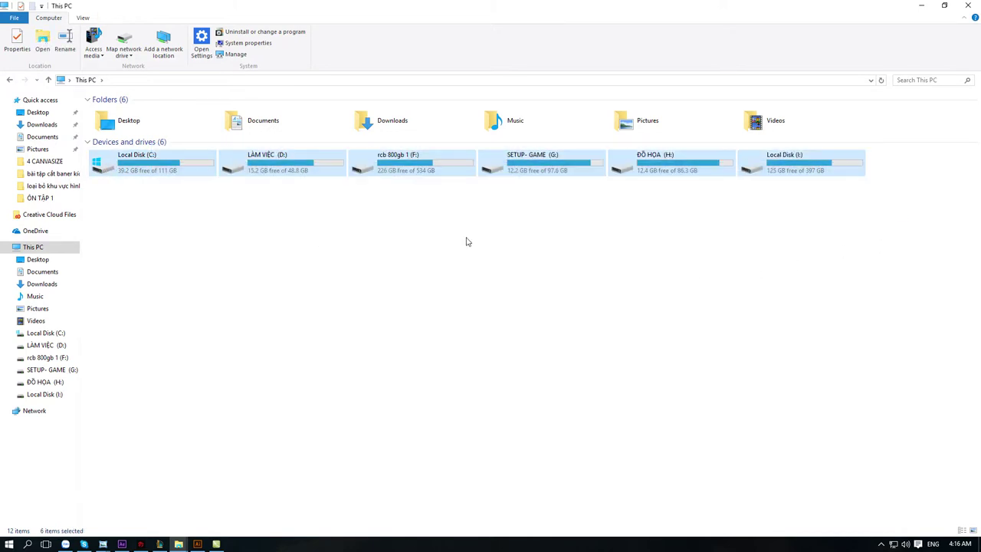
{"action": "left_click", "coordinate": [843, 214]}
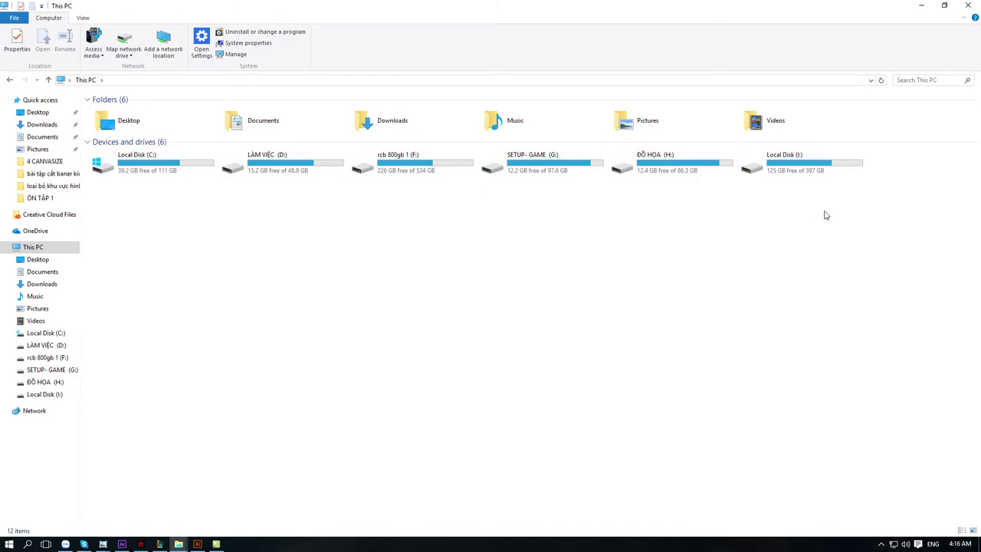
Step: View the Adobe shortcuts on the desktop, then return to This PC and check the storage use of Local Disk (C:)
{"action": "key", "text": "super+d"}
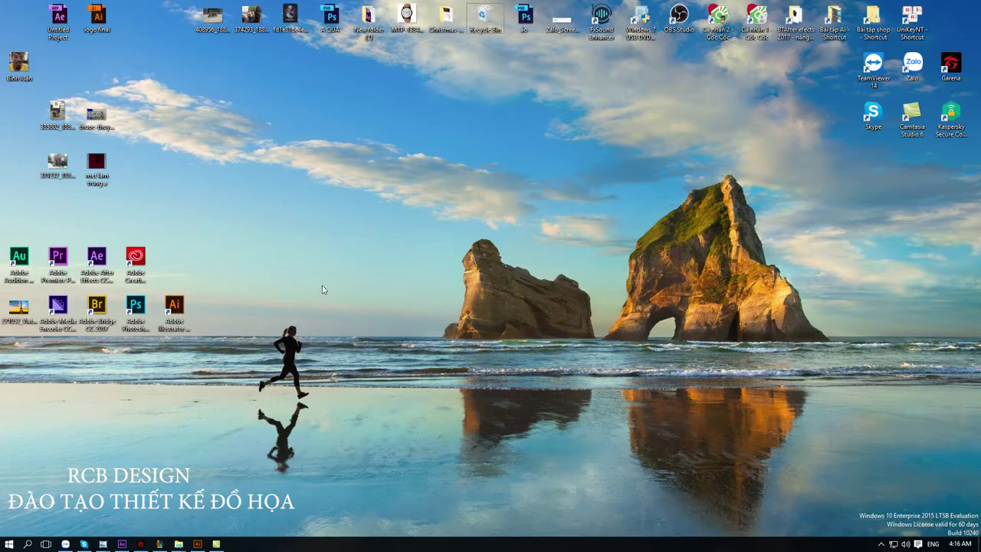
{"action": "left_click_drag", "start_coordinate": [223, 336], "coordinate": [2, 247]}
{"action": "key", "text": "super+d"}
{"action": "left_click", "coordinate": [135, 175]}
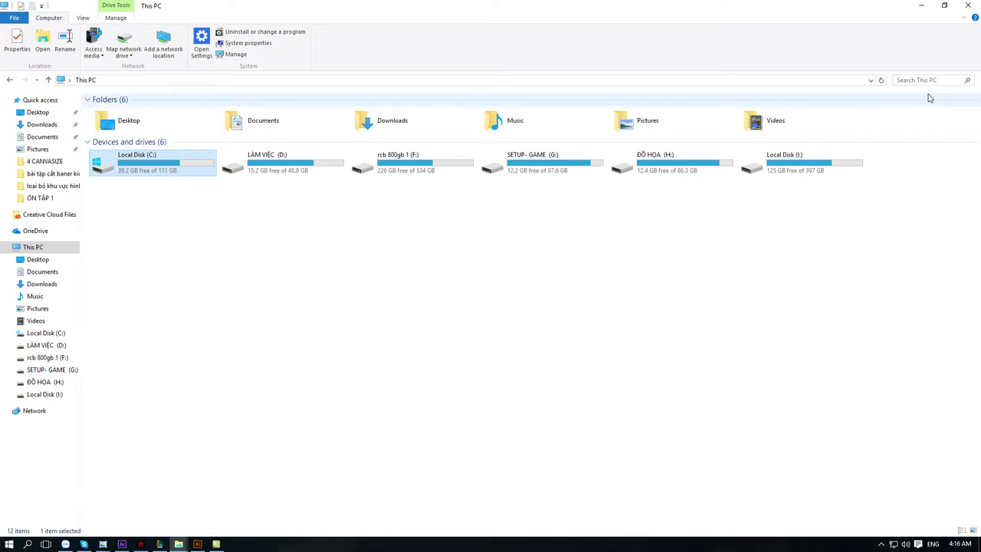
{"action": "left_click", "coordinate": [918, 10]}
{"action": "right_click", "coordinate": [369, 196]}
{"action": "left_click", "coordinate": [401, 226]}
{"action": "right_click", "coordinate": [459, 167]}
{"action": "left_click", "coordinate": [486, 198]}
{"action": "mouse_move", "coordinate": [180, 541]}
{"action": "left_click", "coordinate": [628, 490]}
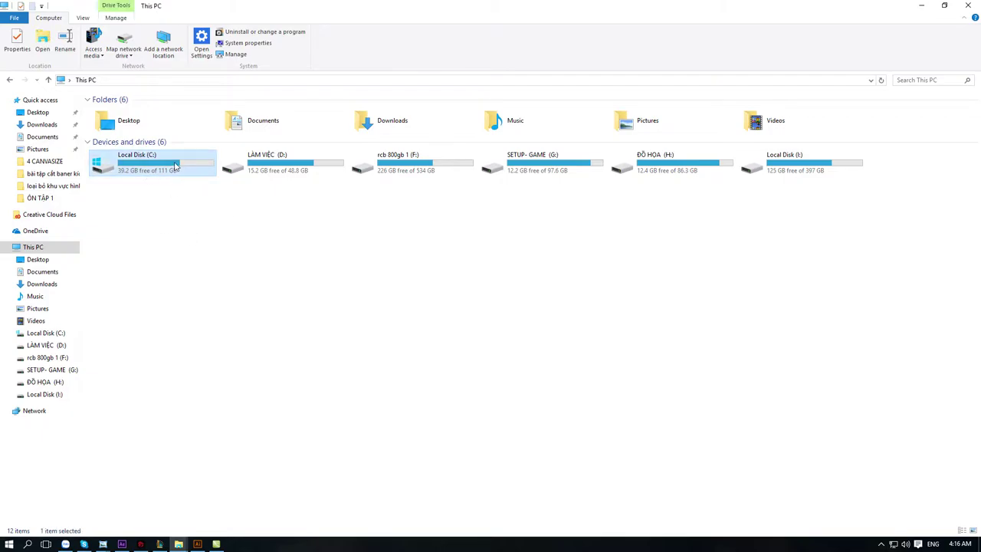
{"action": "left_click", "coordinate": [397, 342]}
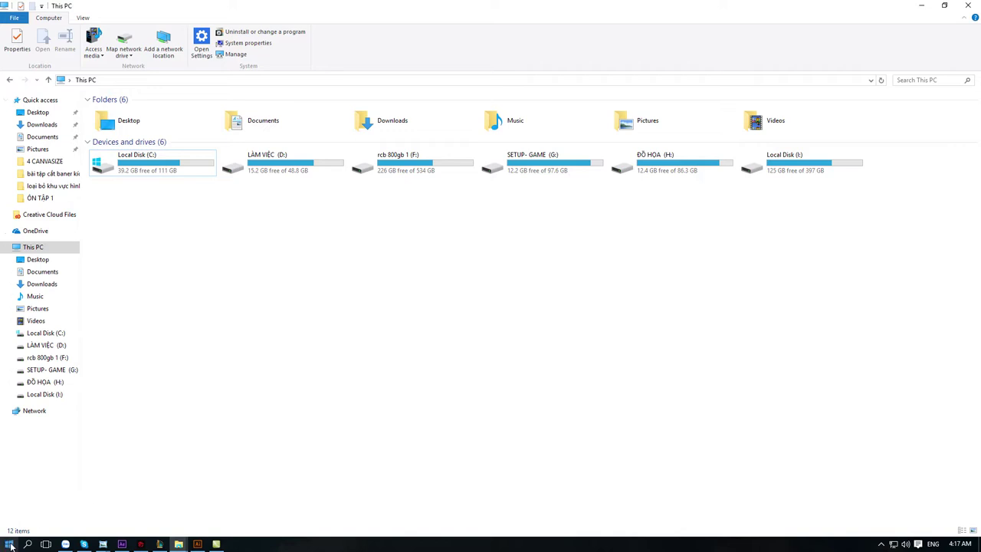
{"action": "left_click", "coordinate": [922, 5]}
{"action": "right_click", "coordinate": [491, 228]}
{"action": "left_click", "coordinate": [521, 255]}
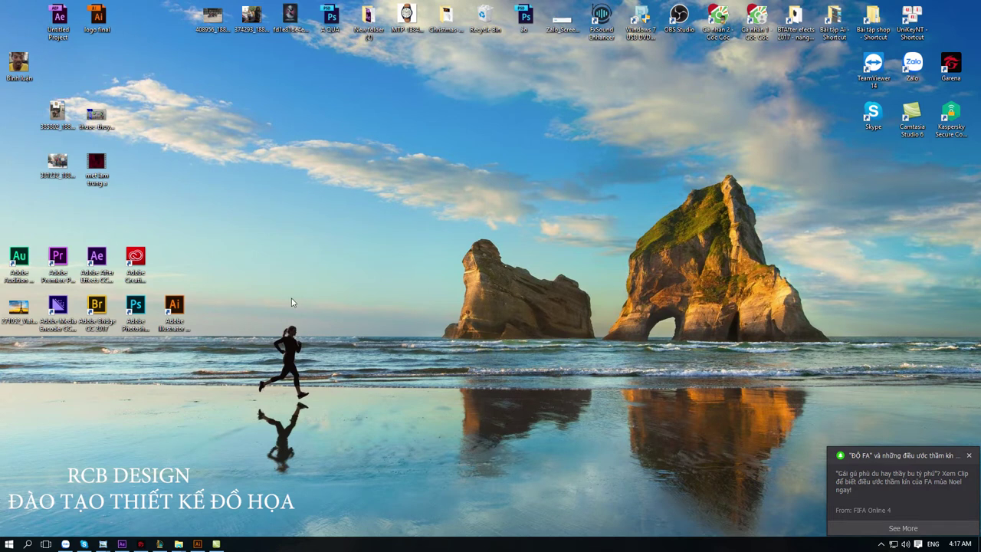
Step: Launch the On-Screen Keyboard with the Run command osk, view the Windows and R keys, and close it
{"action": "key", "text": "super+r"}
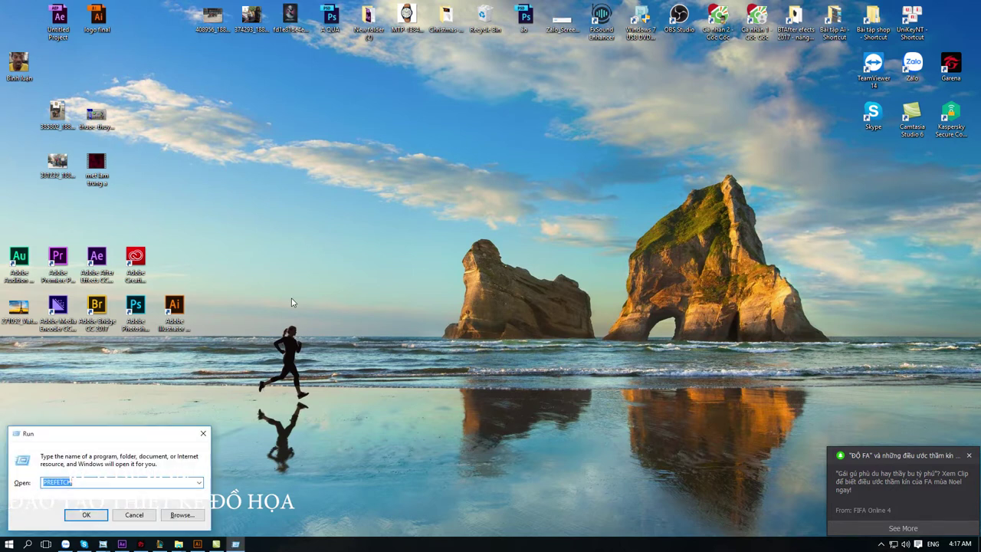
{"action": "type", "text": "osk"}
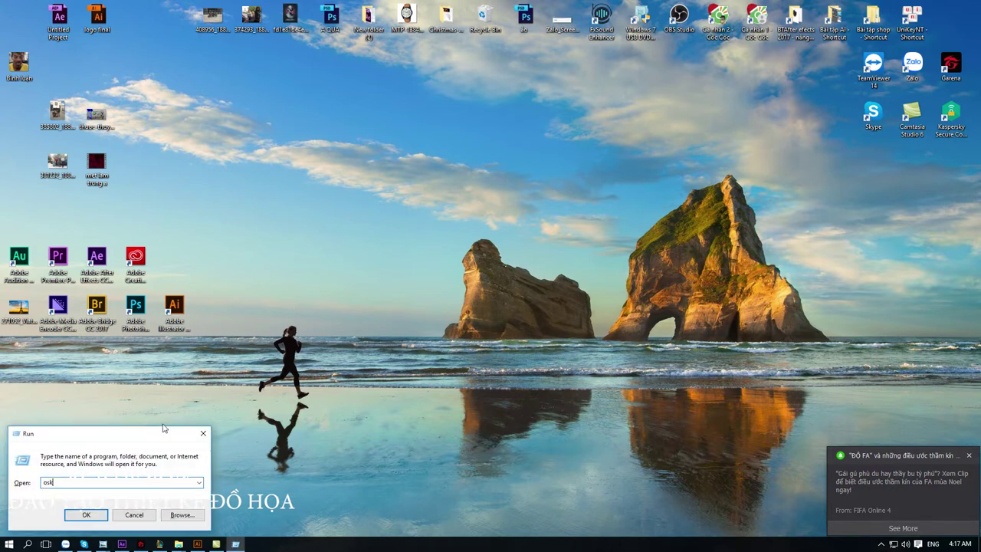
{"action": "key", "text": "Return"}
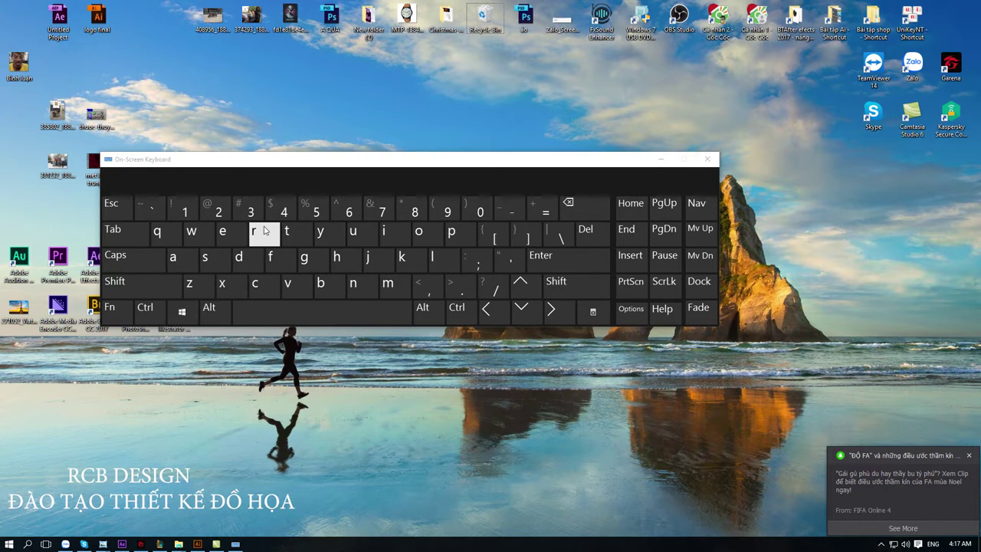
{"action": "left_click", "coordinate": [706, 158]}
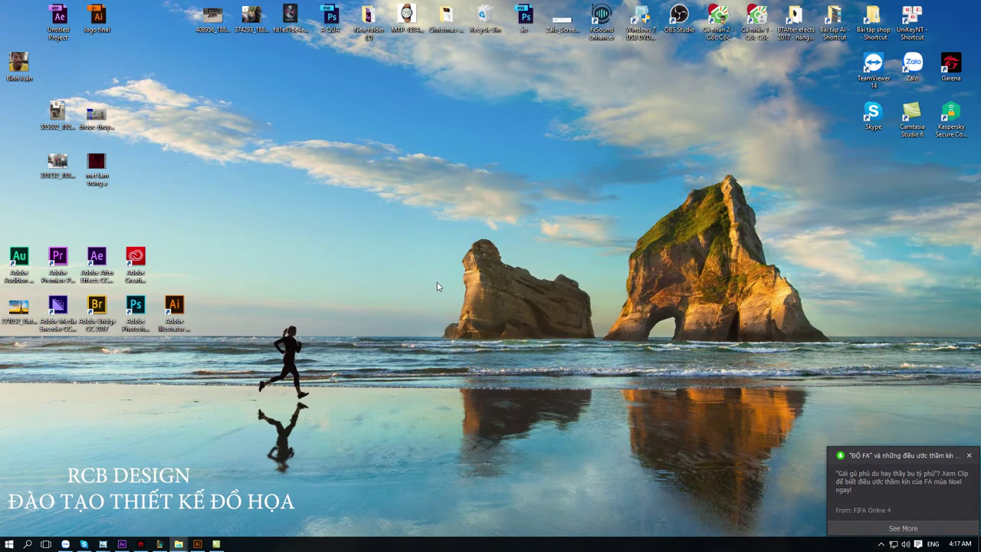
Step: Open the user's temporary files folder with the Run command %TEMP%
{"action": "key", "text": "super+r"}
{"action": "left_click_drag", "start_coordinate": [84, 442], "coordinate": [277, 300]}
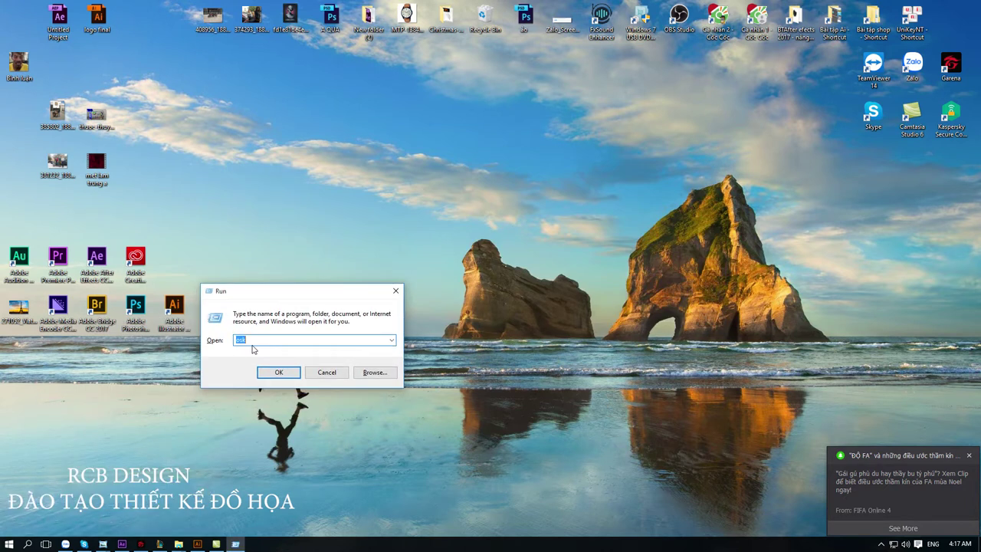
{"action": "type", "text": "%"}
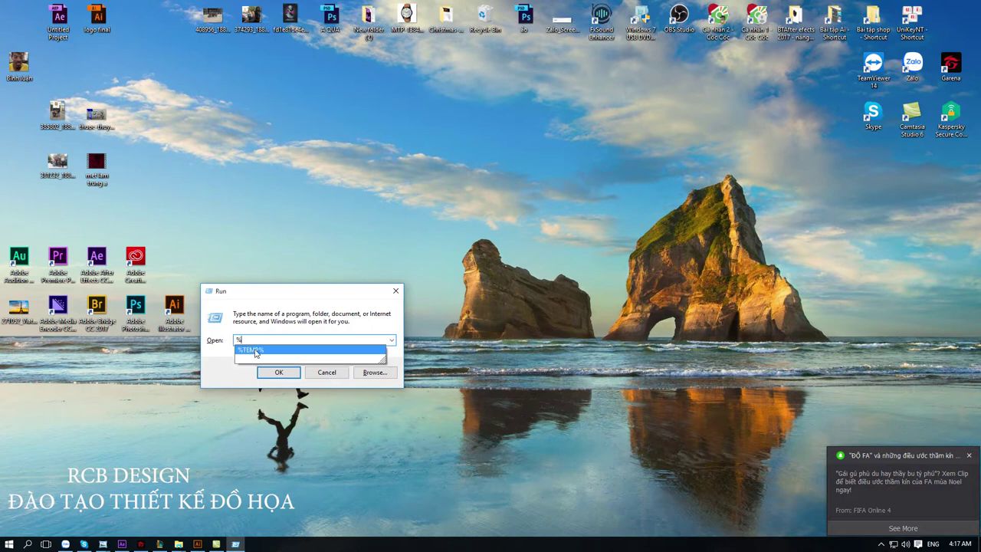
{"action": "left_click", "coordinate": [368, 350]}
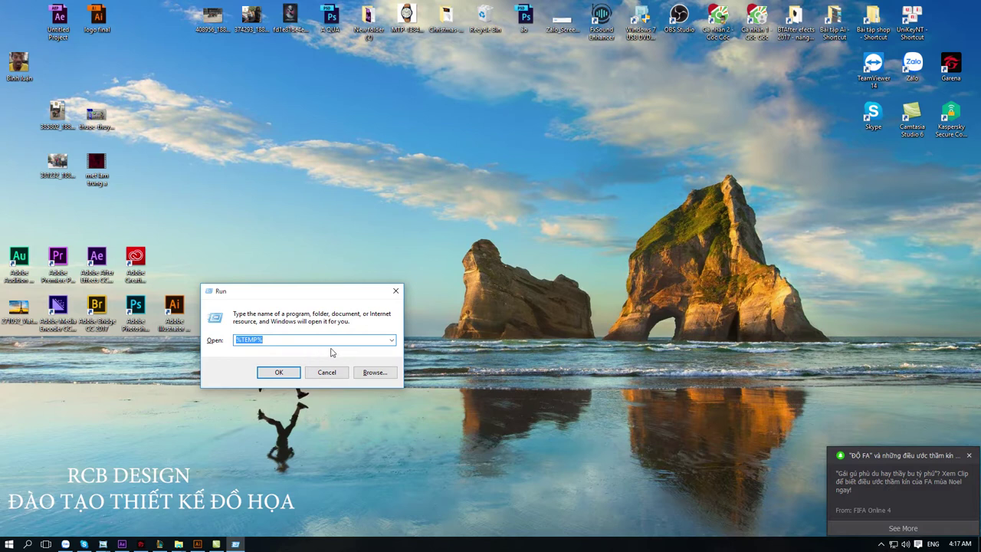
{"action": "left_click", "coordinate": [280, 372]}
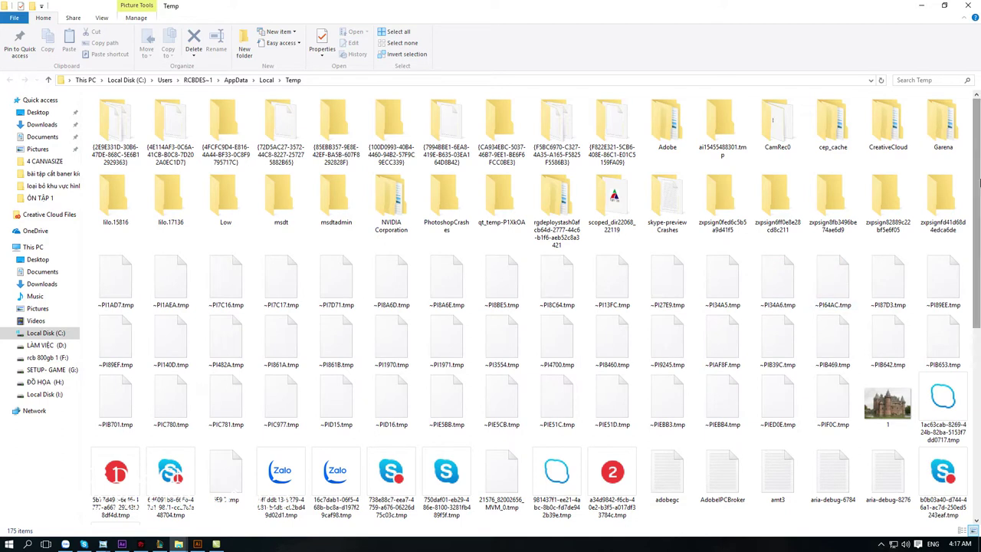
{"action": "mouse_move", "coordinate": [978, 148]}
{"action": "left_mouse_down"}
{"action": "mouse_move", "coordinate": [978, 313]}
{"action": "mouse_move", "coordinate": [978, 129]}
{"action": "mouse_move", "coordinate": [978, 353]}
{"action": "mouse_move", "coordinate": [978, 155]}
{"action": "left_mouse_up"}
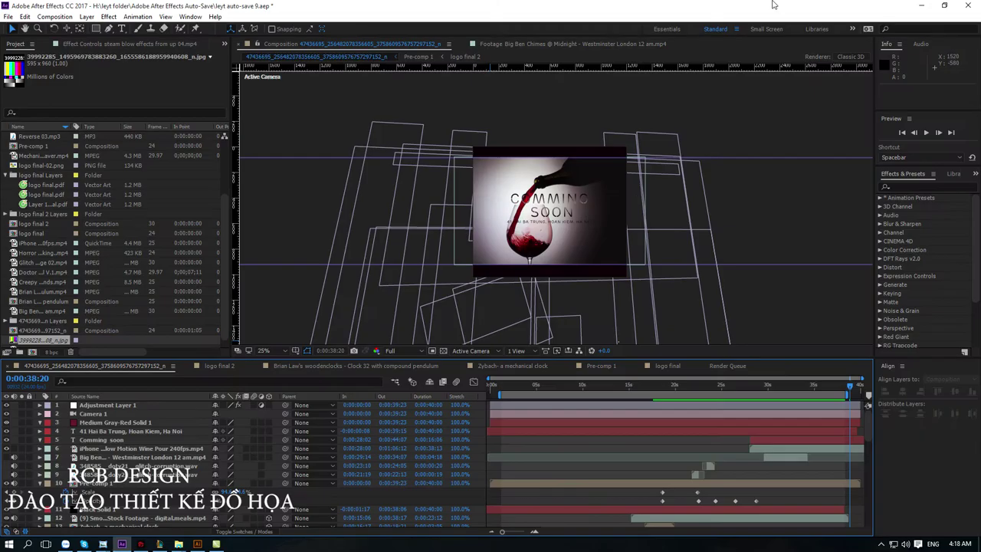
Step: Close After Effects, saving the project, and quit Illustrator so their temporary files are released
{"action": "left_click", "coordinate": [964, 6]}
{"action": "left_click", "coordinate": [462, 286]}
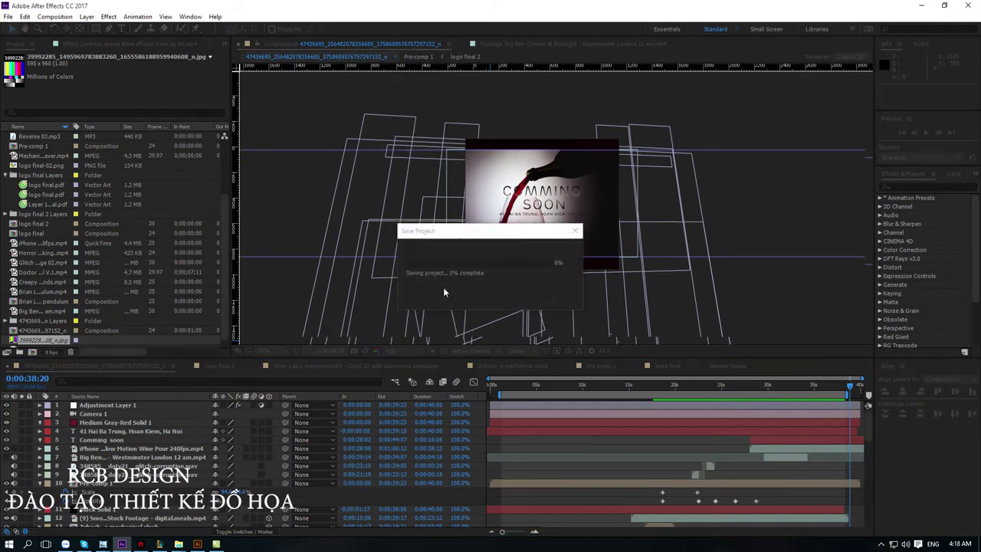
{"action": "left_click", "coordinate": [179, 544]}
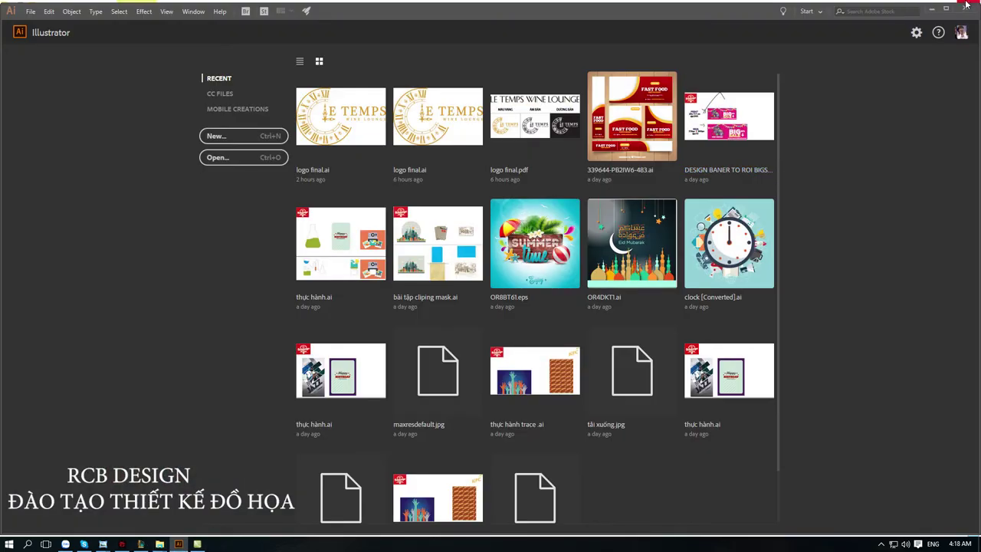
{"action": "key", "text": "ctrl+q"}
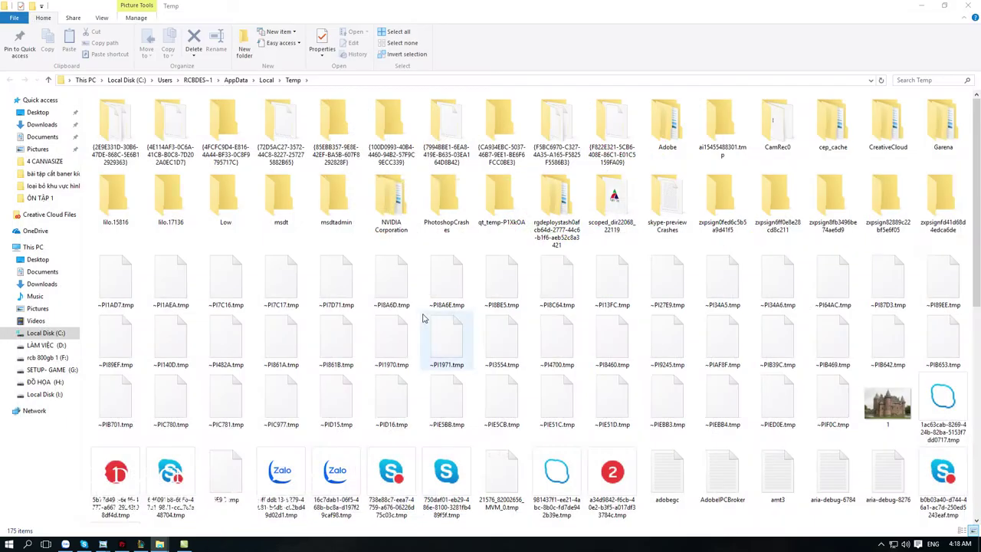
Step: Delete everything in the Temp folder permanently, skipping the interrupted remove-objects-fix-flaws file
{"action": "left_click", "coordinate": [280, 127]}
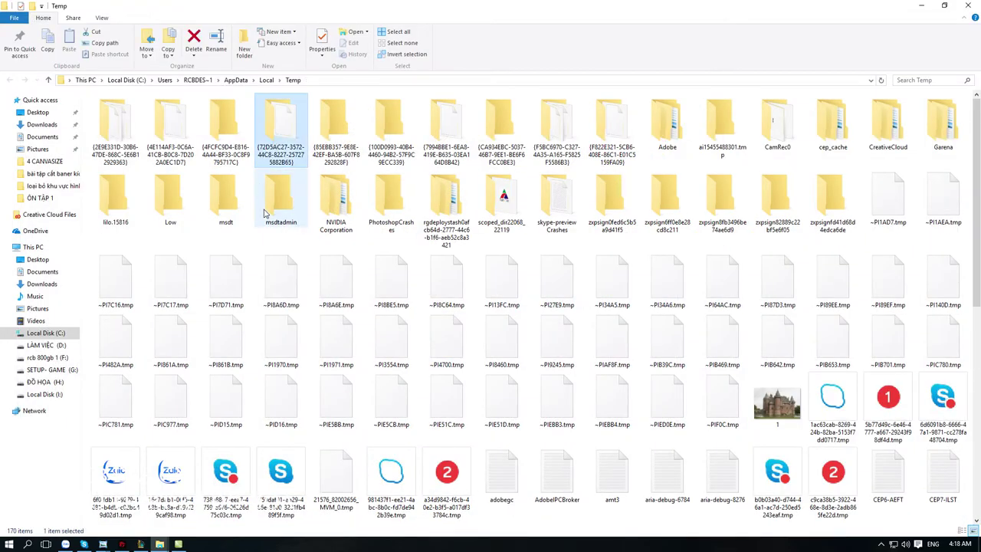
{"action": "key", "text": "ctrl+a"}
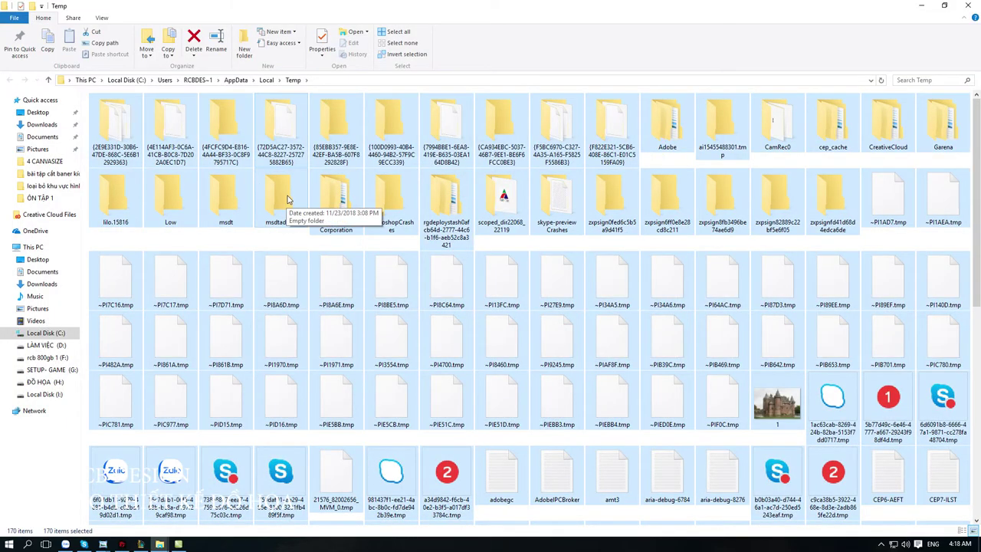
{"action": "key", "text": "Delete"}
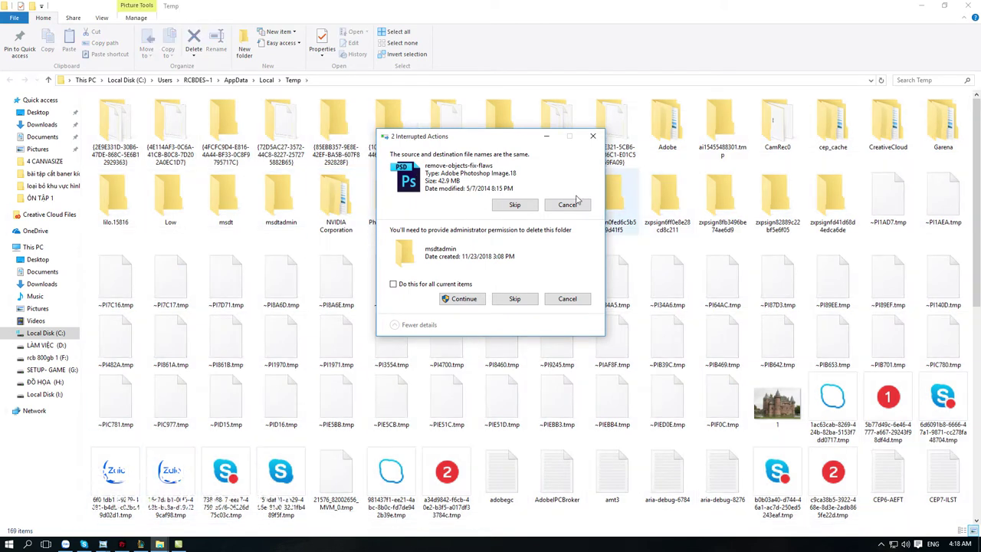
{"action": "left_click", "coordinate": [516, 206]}
{"action": "left_click", "coordinate": [518, 332]}
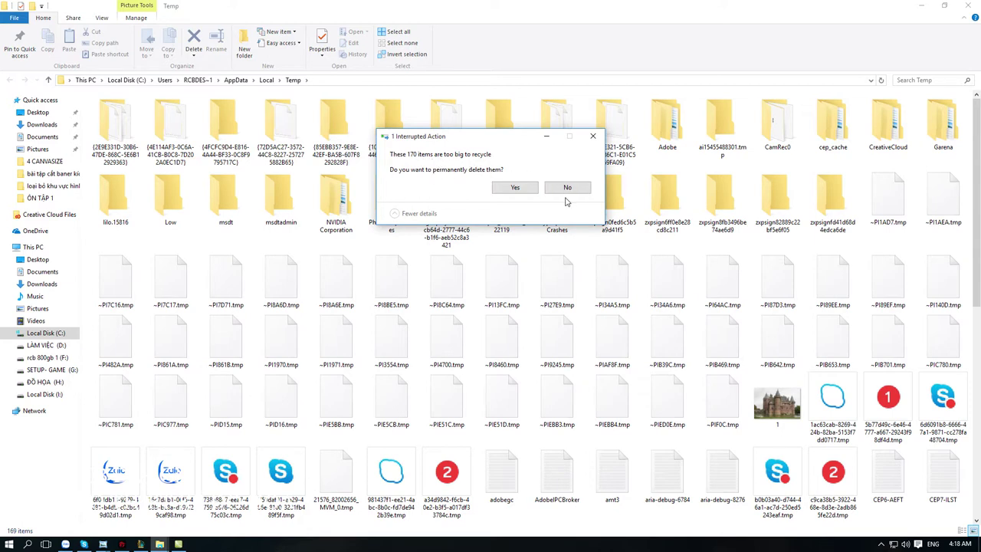
{"action": "left_click", "coordinate": [523, 191]}
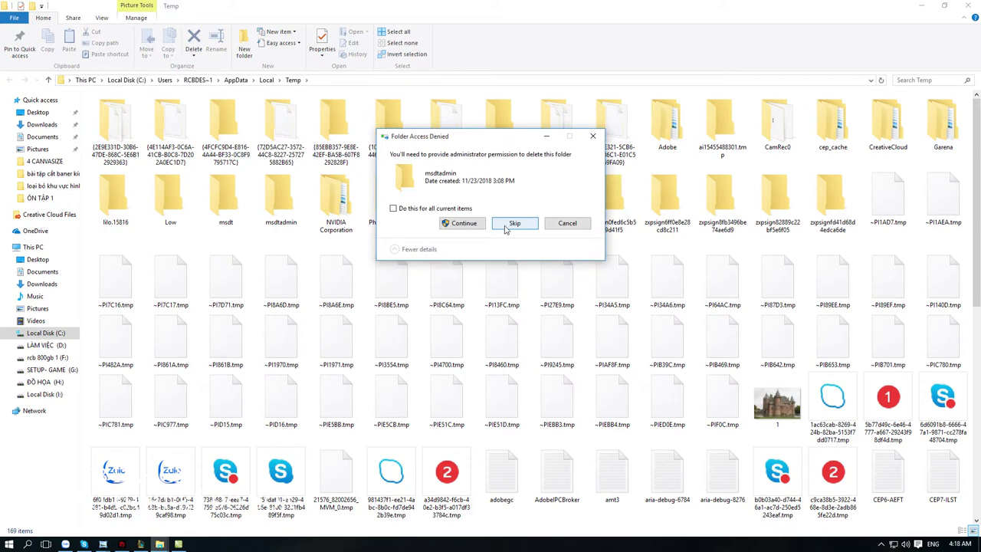
Step: Skip the protected msdtadmin folder, the files in use and the missing item, applying the choice to all current items where offered
{"action": "left_click", "coordinate": [400, 208]}
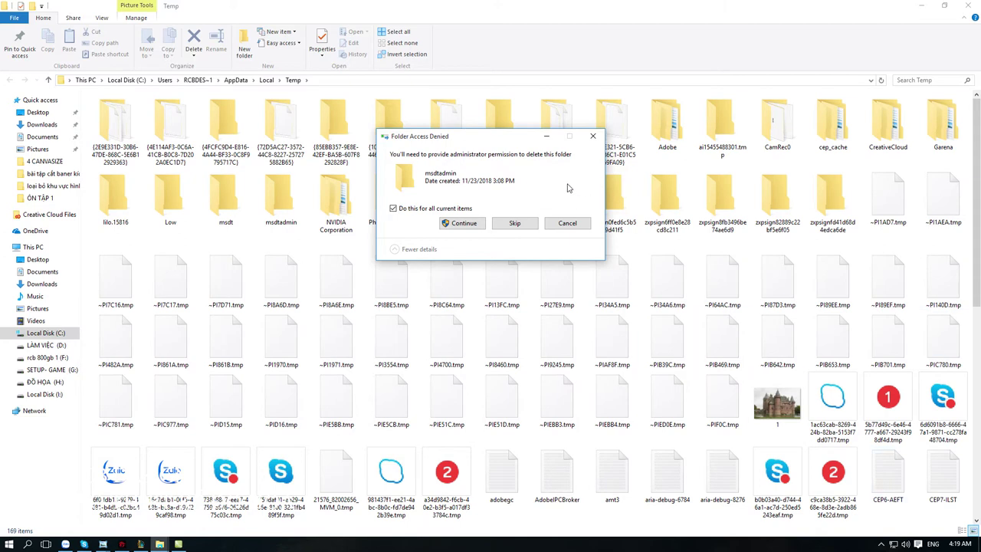
{"action": "left_click", "coordinate": [517, 225]}
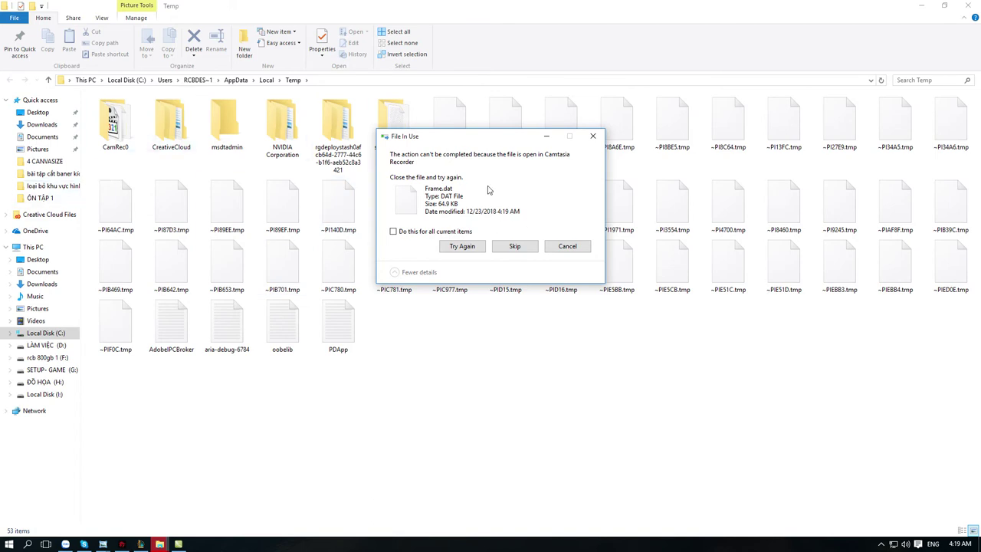
{"action": "left_click", "coordinate": [516, 250]}
{"action": "left_click", "coordinate": [430, 230]}
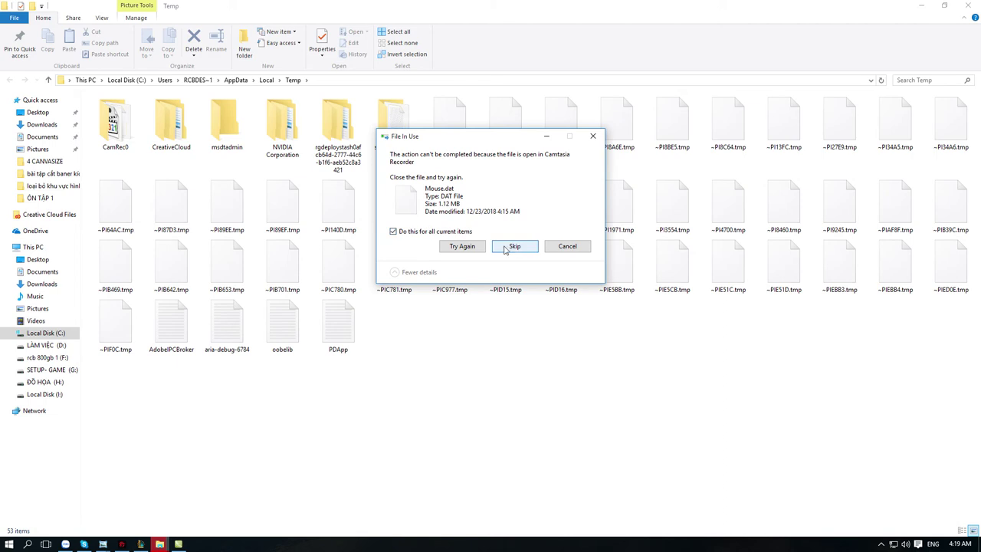
{"action": "left_click", "coordinate": [515, 246]}
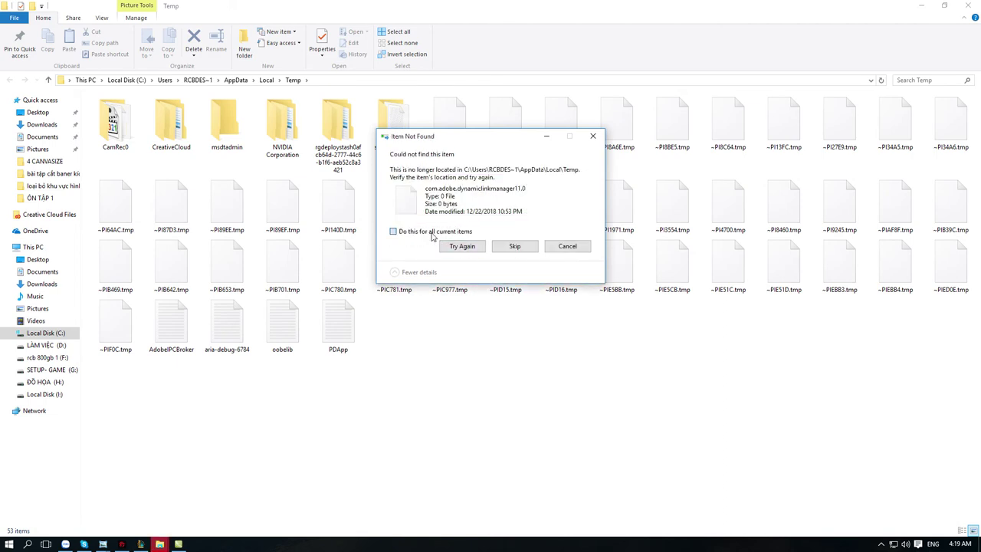
{"action": "left_click", "coordinate": [535, 247]}
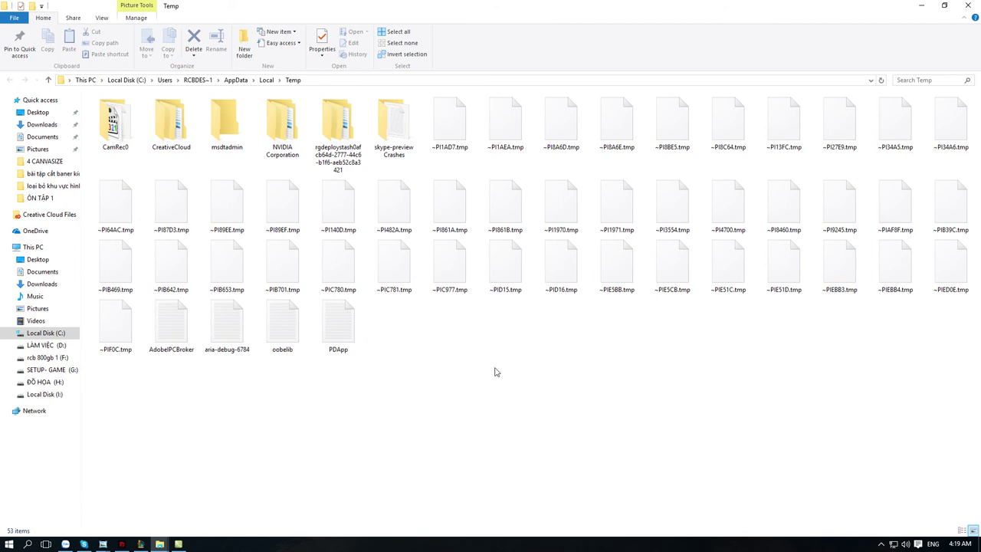
Step: Look at the leftover items in the Temp folder, then return to This PC to check the free space on Local Disk (C:)
{"action": "left_click", "coordinate": [132, 147]}
{"action": "left_click", "coordinate": [181, 545]}
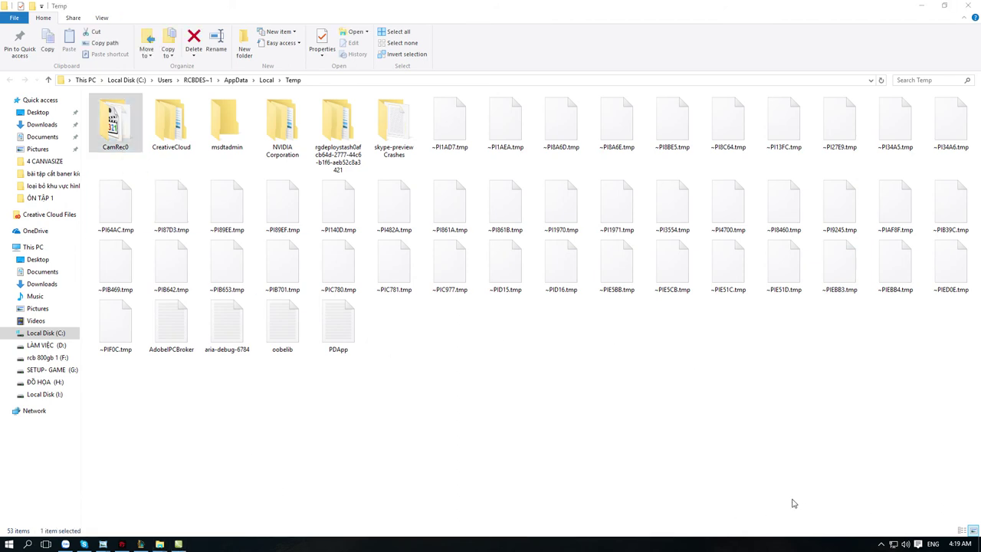
{"action": "left_click", "coordinate": [344, 512]}
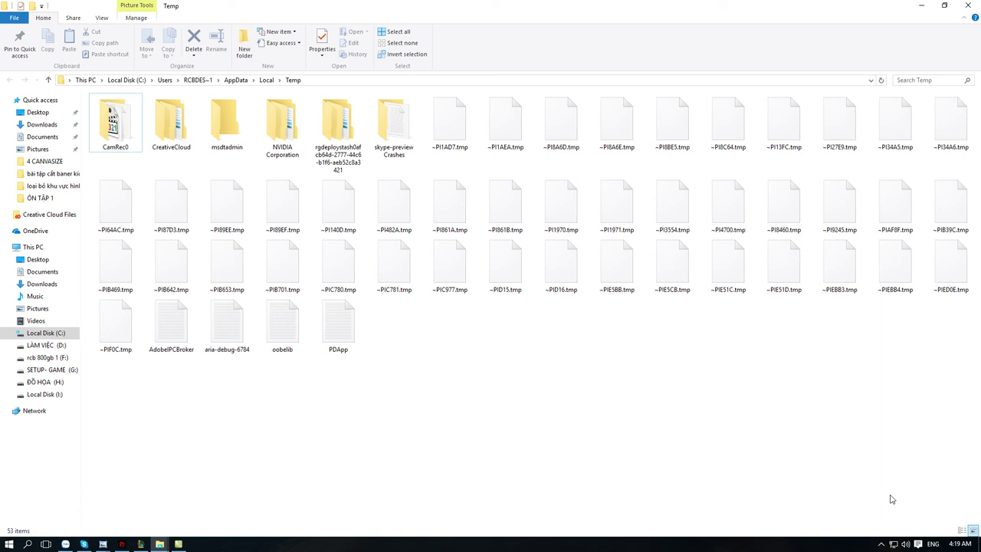
{"action": "left_click", "coordinate": [84, 80]}
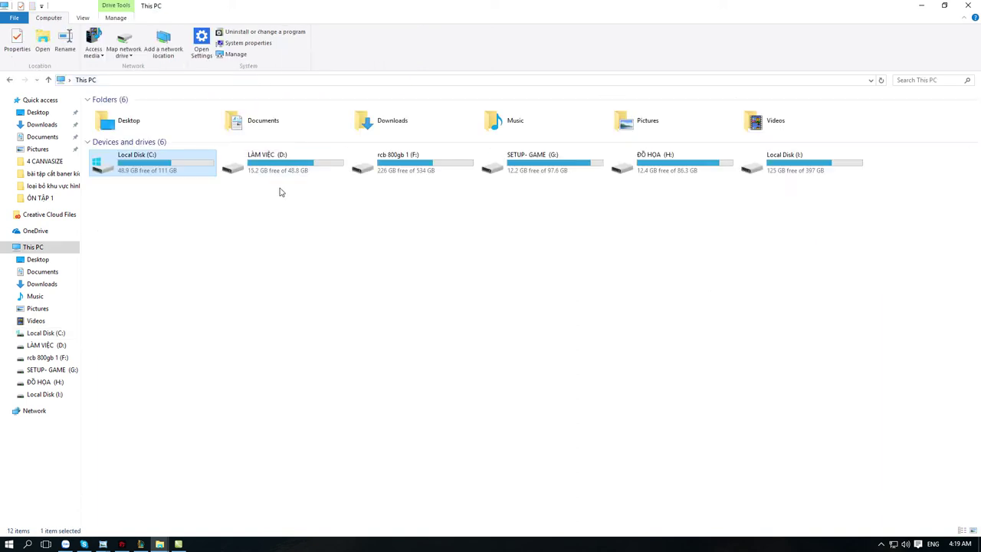